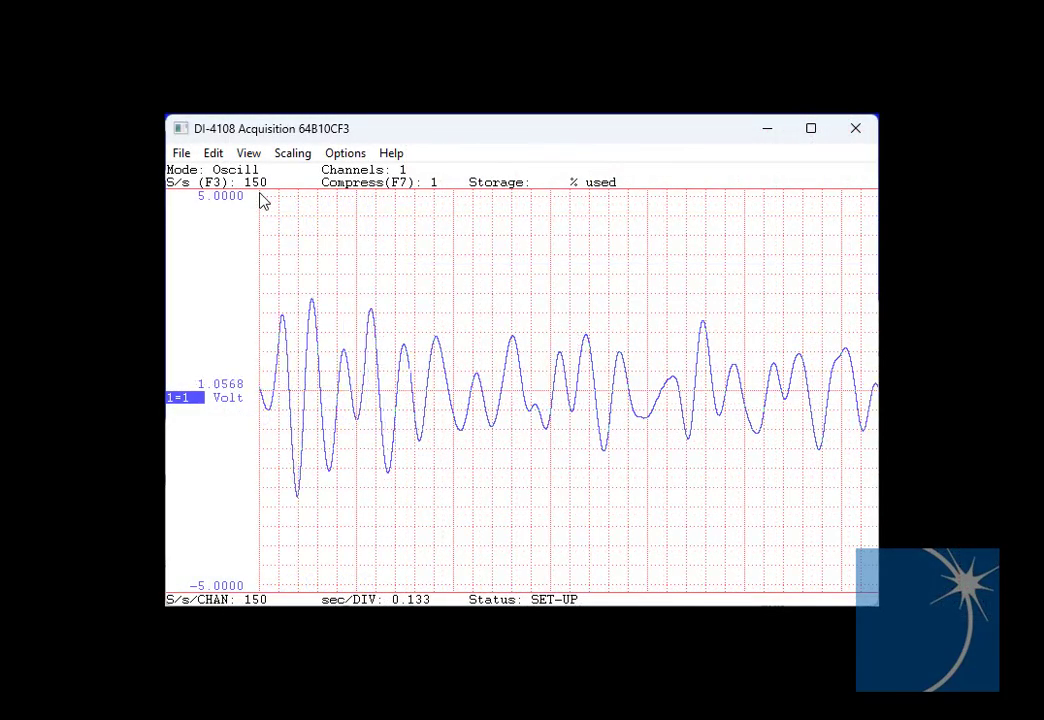
Step: Enable channel 9 of the DI-4108 as a digital input alongside analog channel 1
{"action": "left_click", "coordinate": [213, 155]}
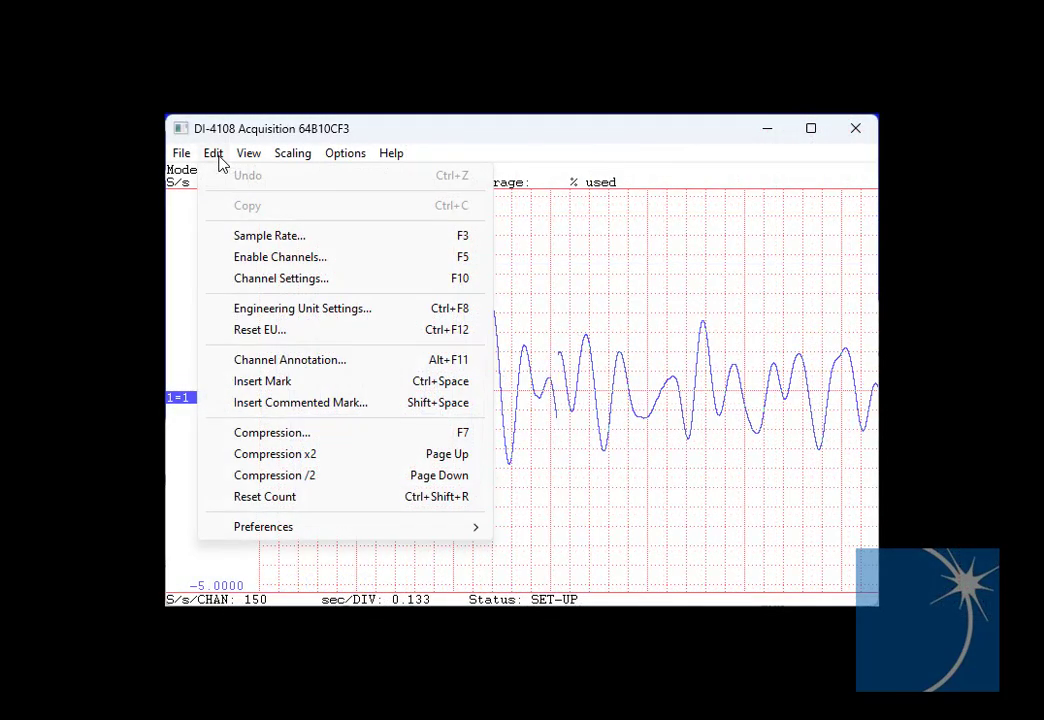
{"action": "left_click", "coordinate": [358, 262]}
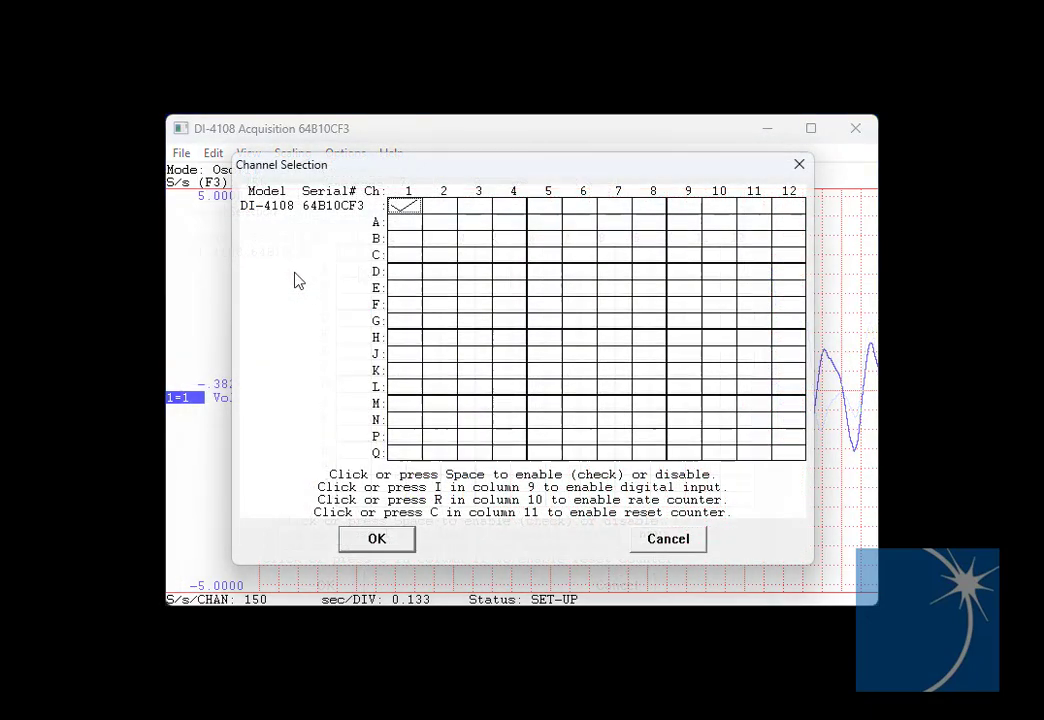
{"action": "left_click", "coordinate": [684, 212]}
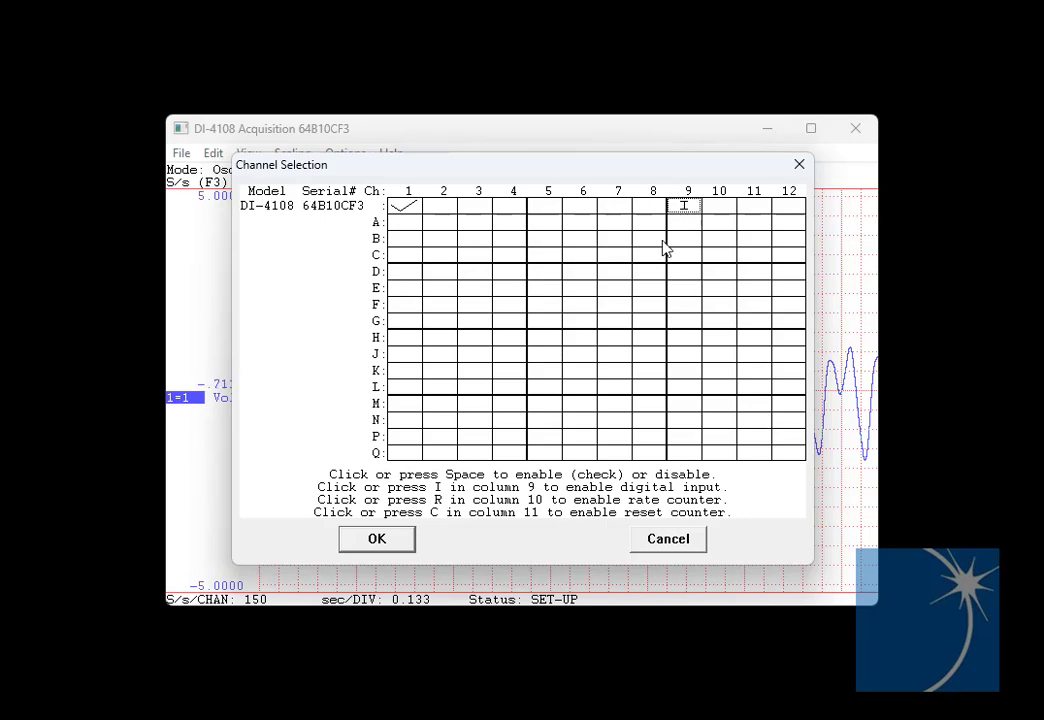
{"action": "left_click", "coordinate": [398, 542]}
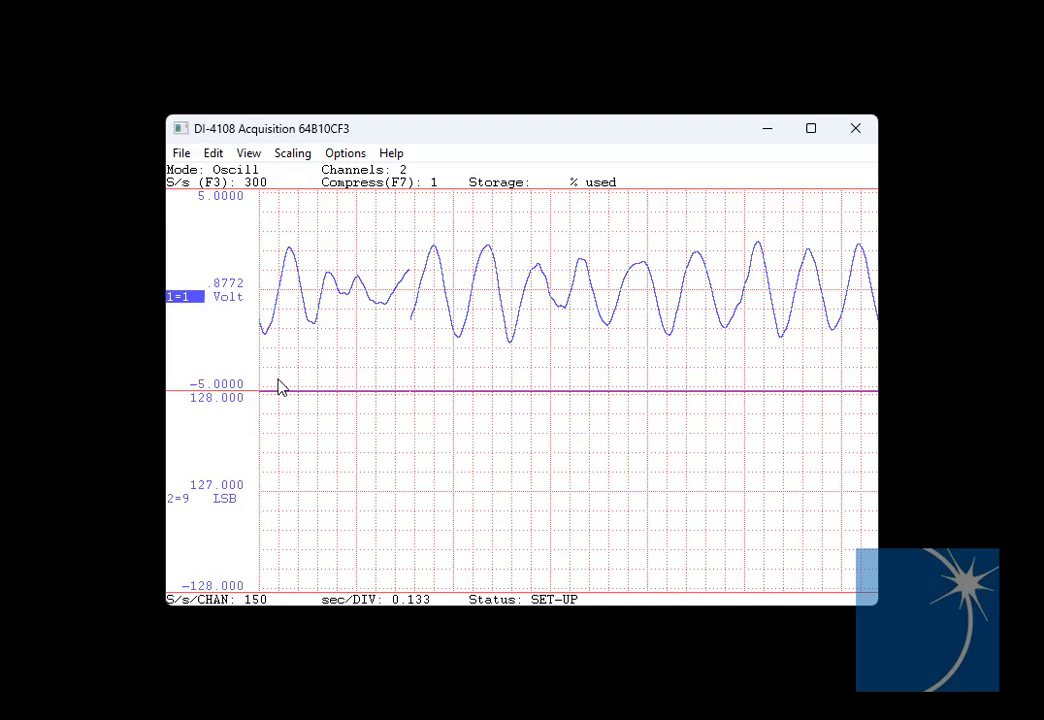
Step: Start an Advanced Trigger ExcelLink capture using the Slope method, triggered at CH9==94 with pre trigger 1 and post trigger 5
{"action": "left_click", "coordinate": [249, 154]}
{"action": "mouse_move", "coordinate": [354, 378]}
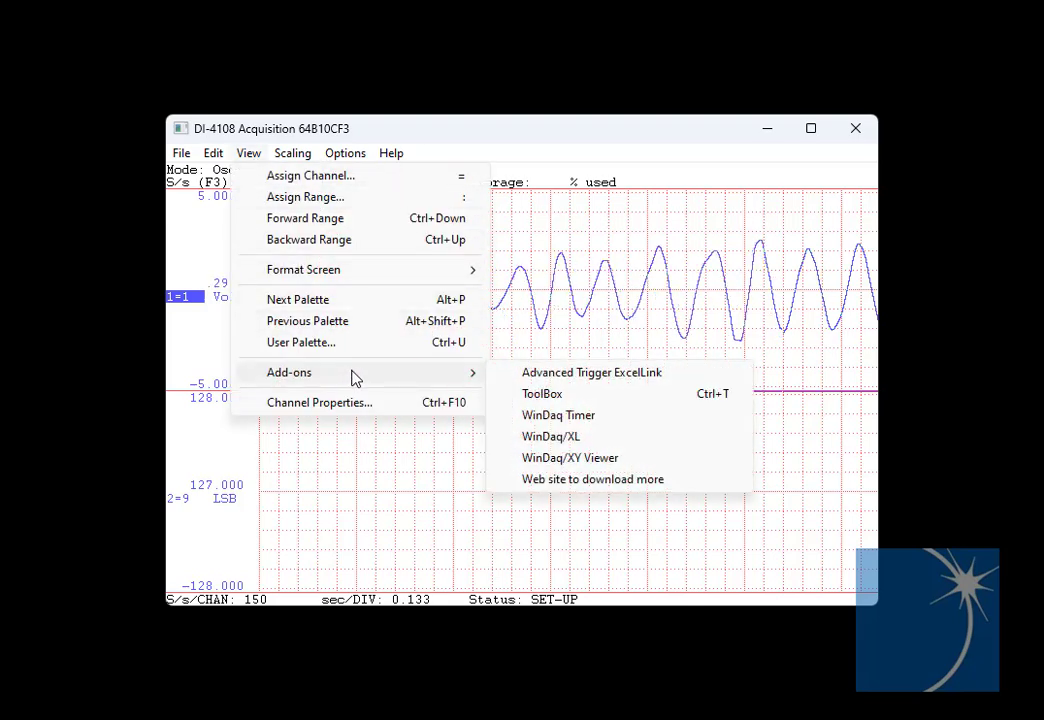
{"action": "left_click", "coordinate": [665, 374]}
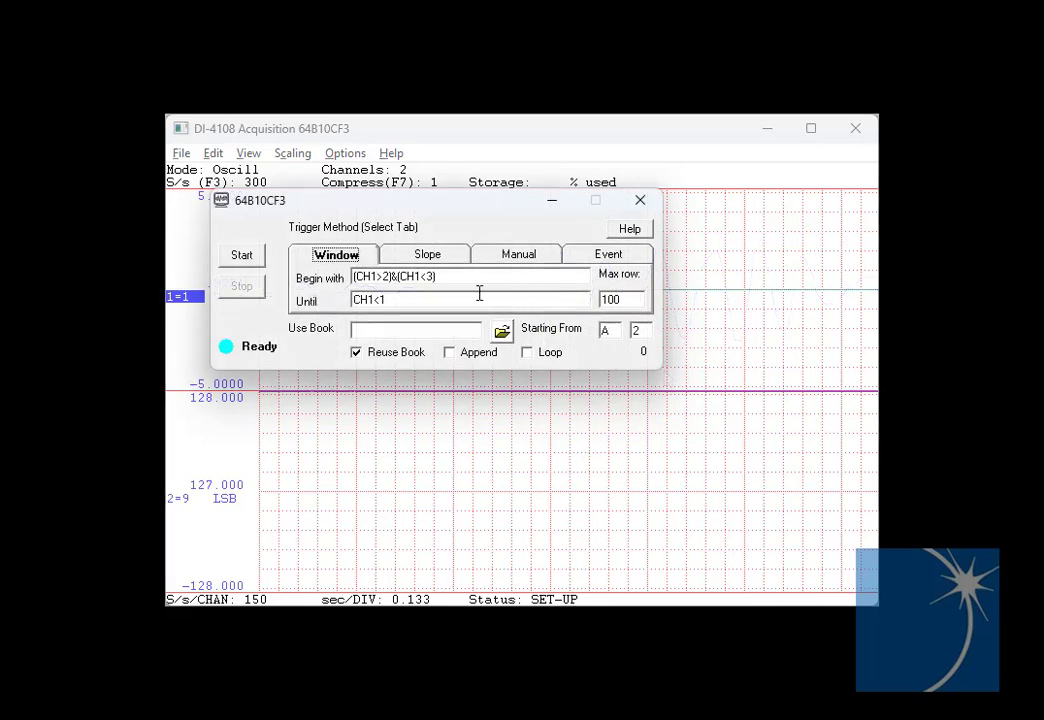
{"action": "left_click", "coordinate": [447, 262]}
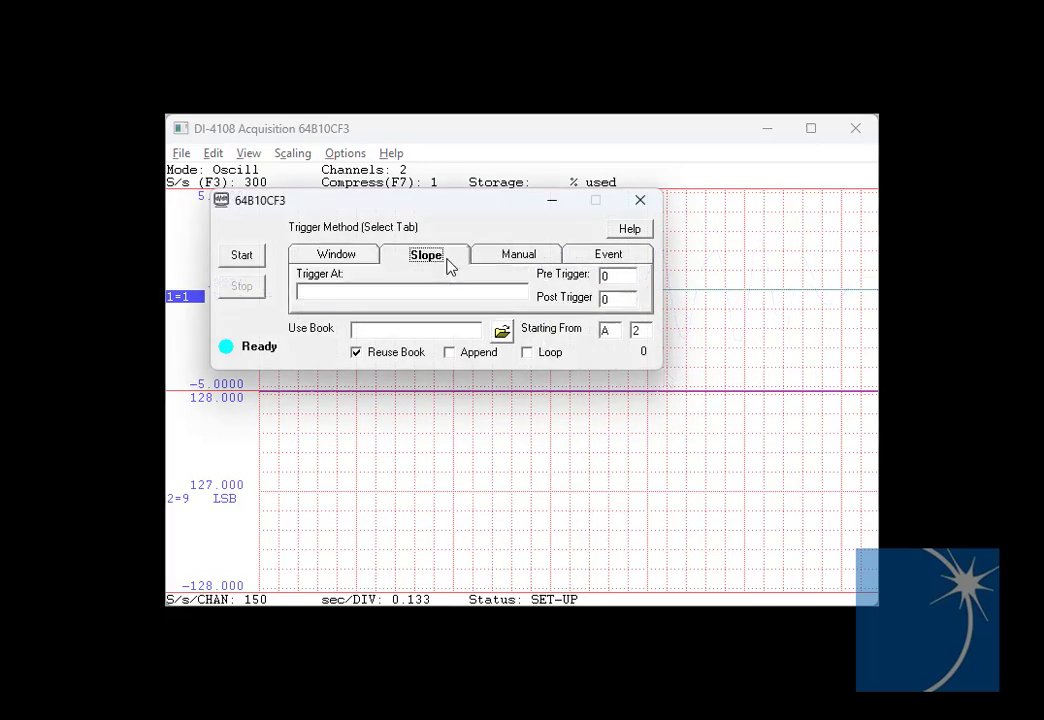
{"action": "left_click", "coordinate": [448, 290]}
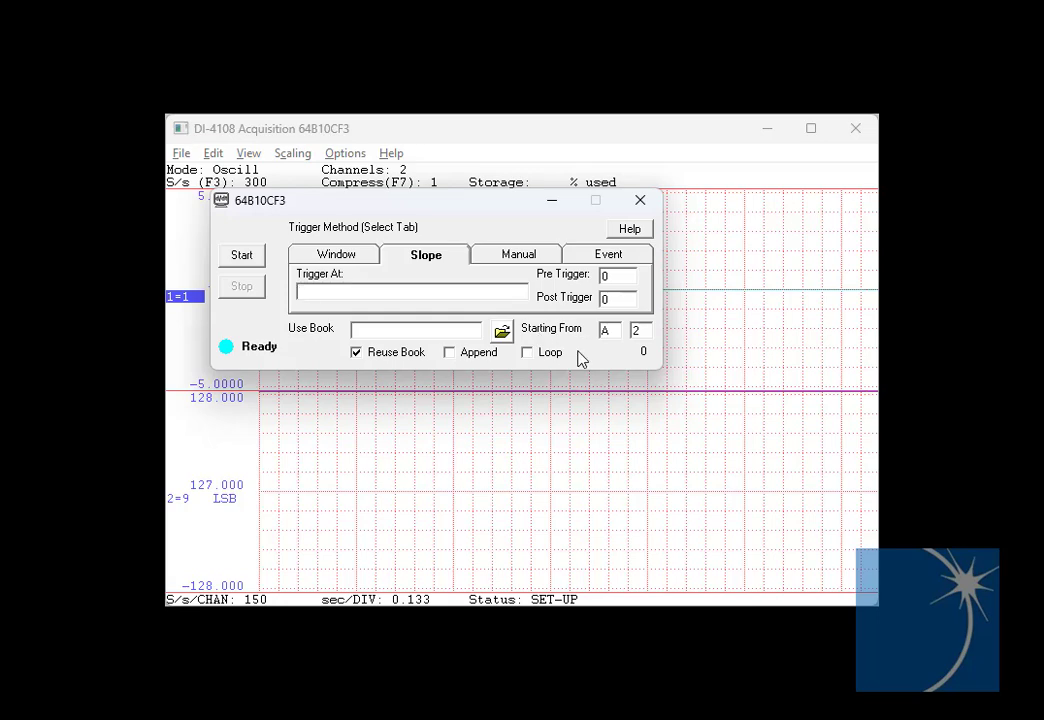
{"action": "type", "text": "CH9==94"}
{"action": "left_click_drag", "start_coordinate": [622, 276], "coordinate": [600, 302]}
{"action": "type", "text": "1"}
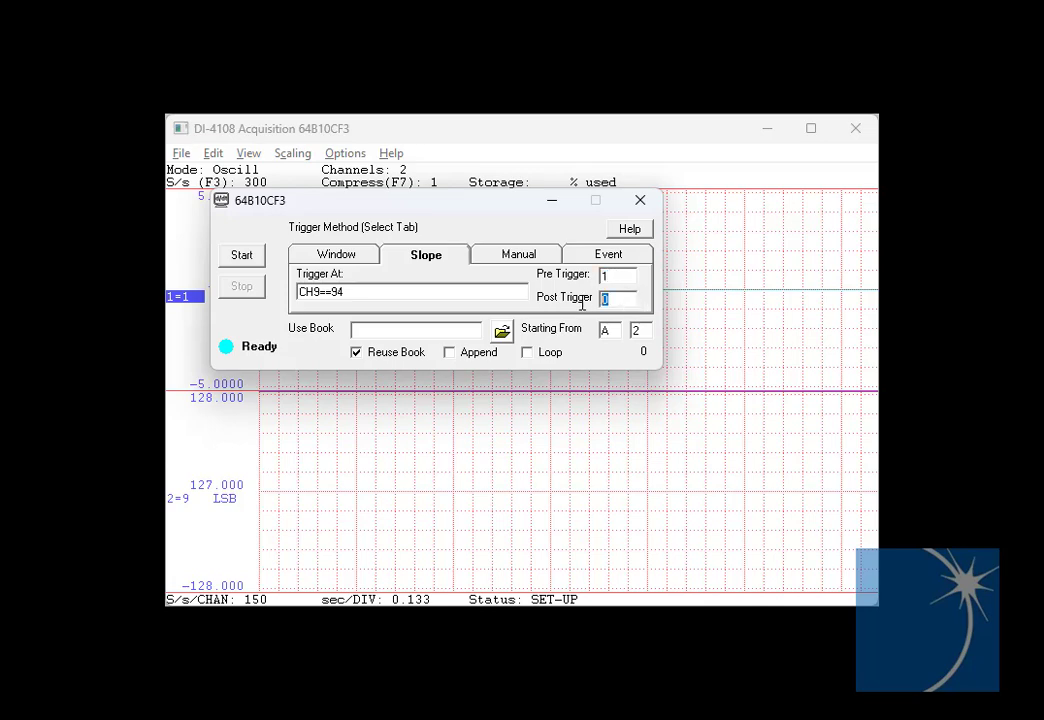
{"action": "type", "text": "5"}
{"action": "left_click", "coordinate": [256, 263]}
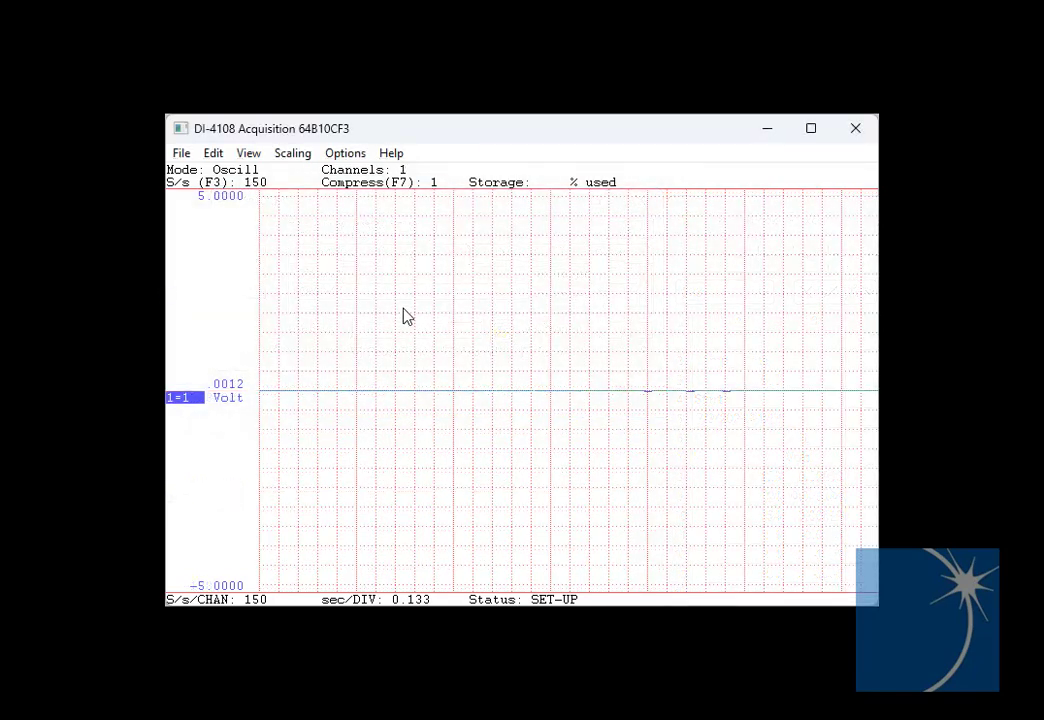
Step: Enable channel 10 of the DI-4108 as a rate counter alongside analog channel 1
{"action": "left_click", "coordinate": [214, 154]}
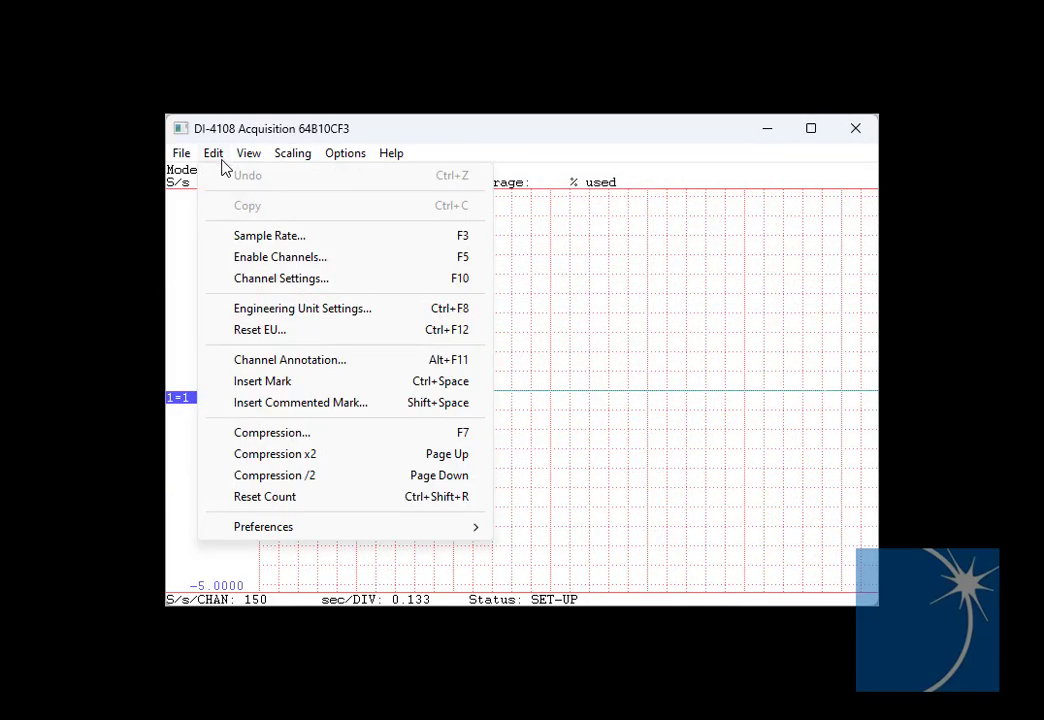
{"action": "left_click", "coordinate": [340, 260]}
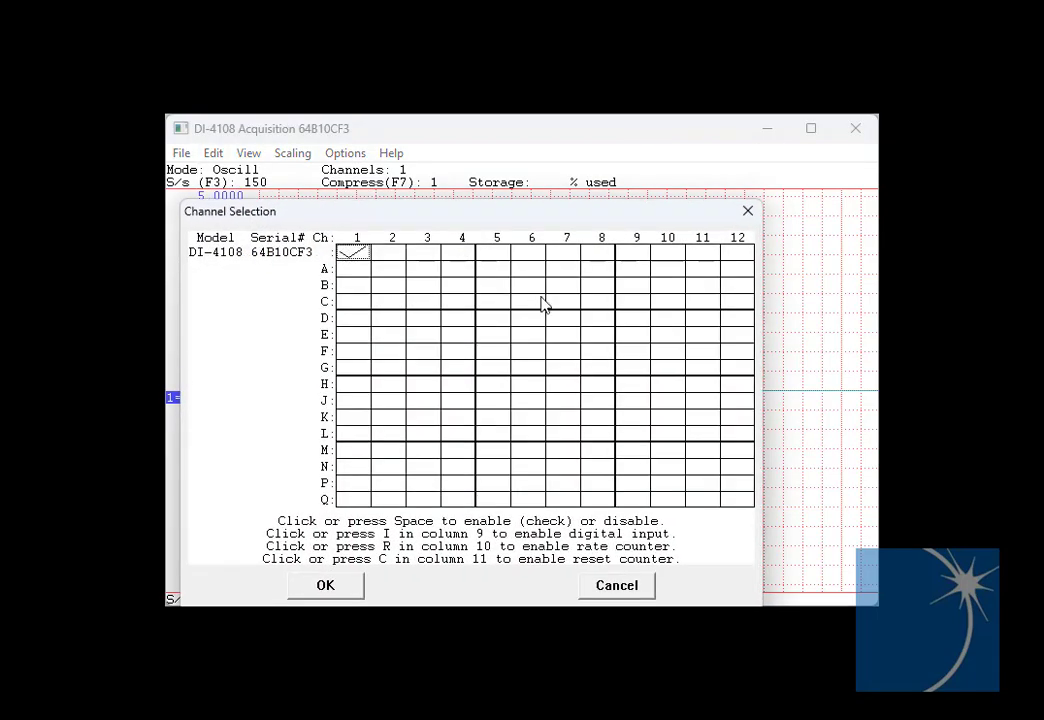
{"action": "left_click", "coordinate": [667, 257]}
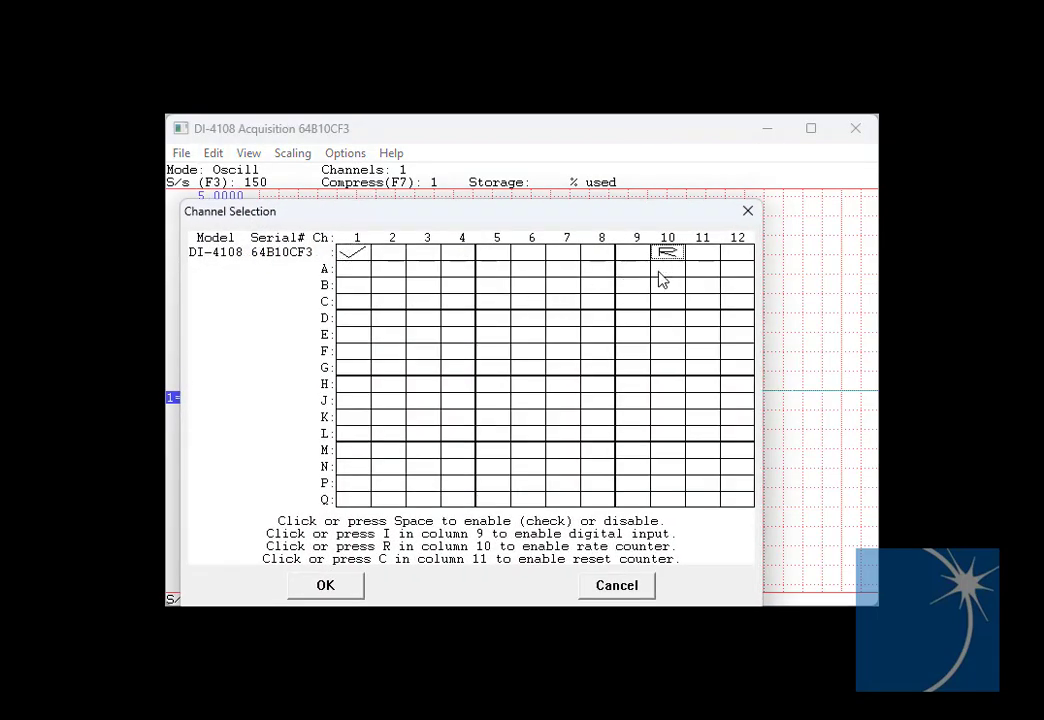
{"action": "left_click", "coordinate": [333, 587]}
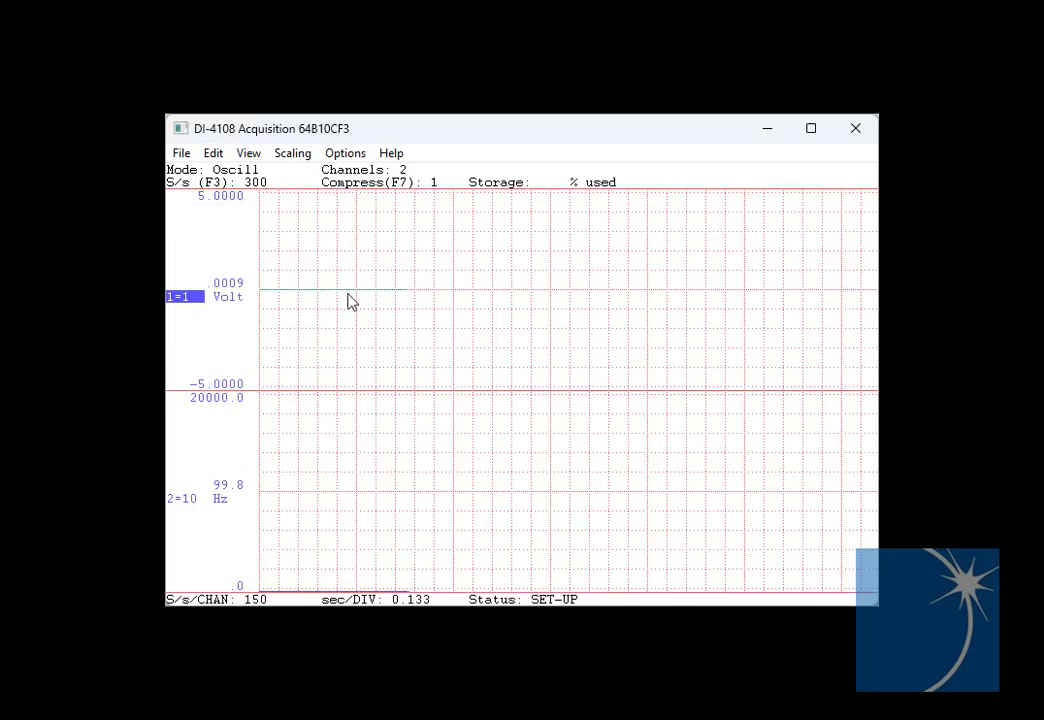
Step: Start an Advanced Trigger ExcelLink slope capture triggered at CH10>150, with pre trigger and post trigger both set to 10
{"action": "left_click", "coordinate": [248, 154]}
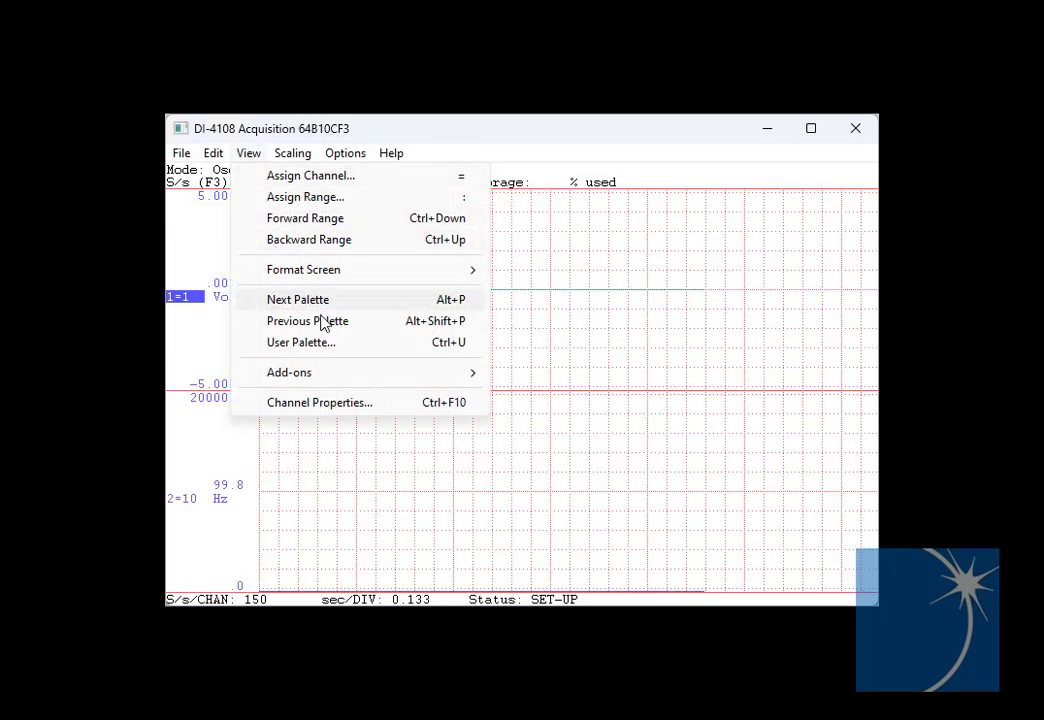
{"action": "mouse_move", "coordinate": [476, 378]}
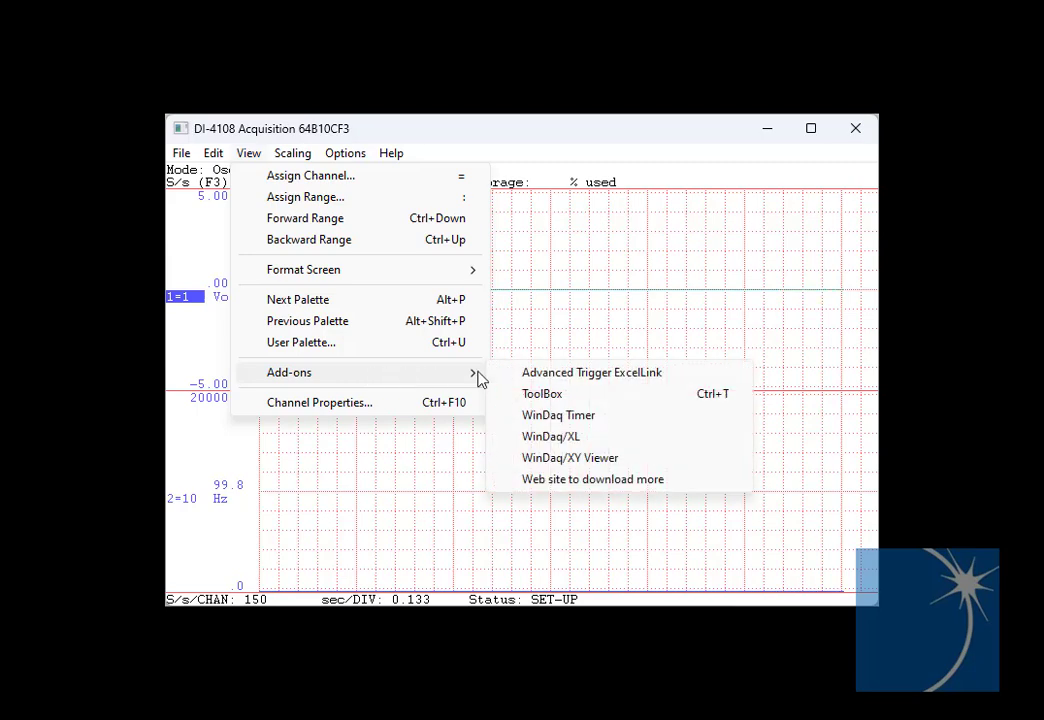
{"action": "left_click", "coordinate": [658, 378]}
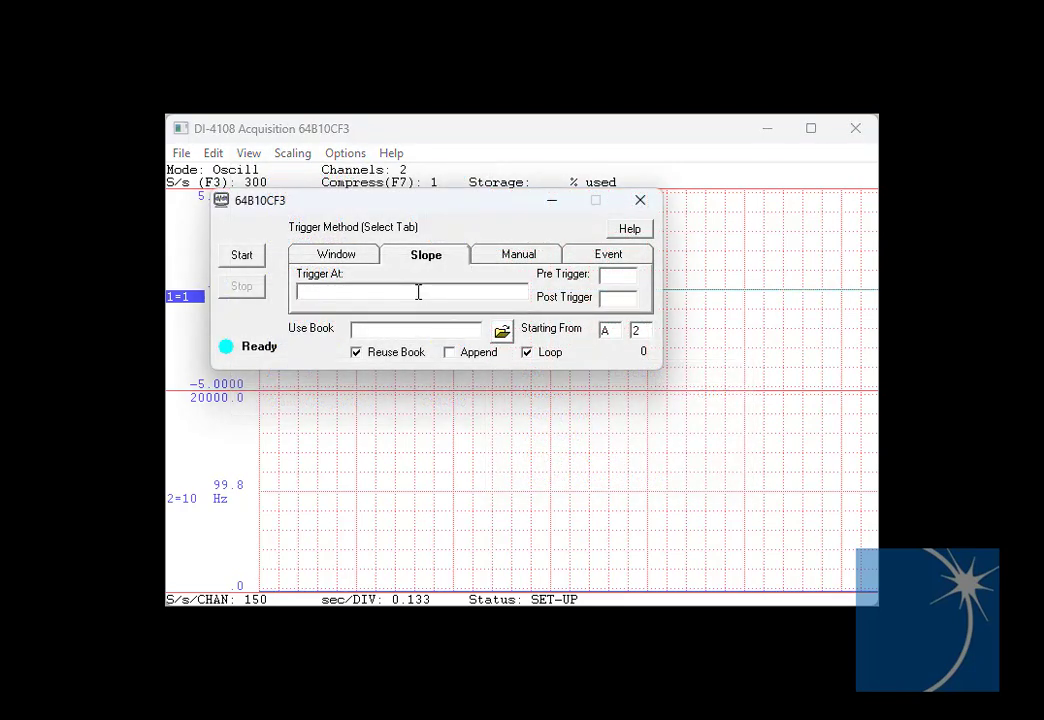
{"action": "type", "text": "CH10>150"}
{"action": "left_click", "coordinate": [622, 275]}
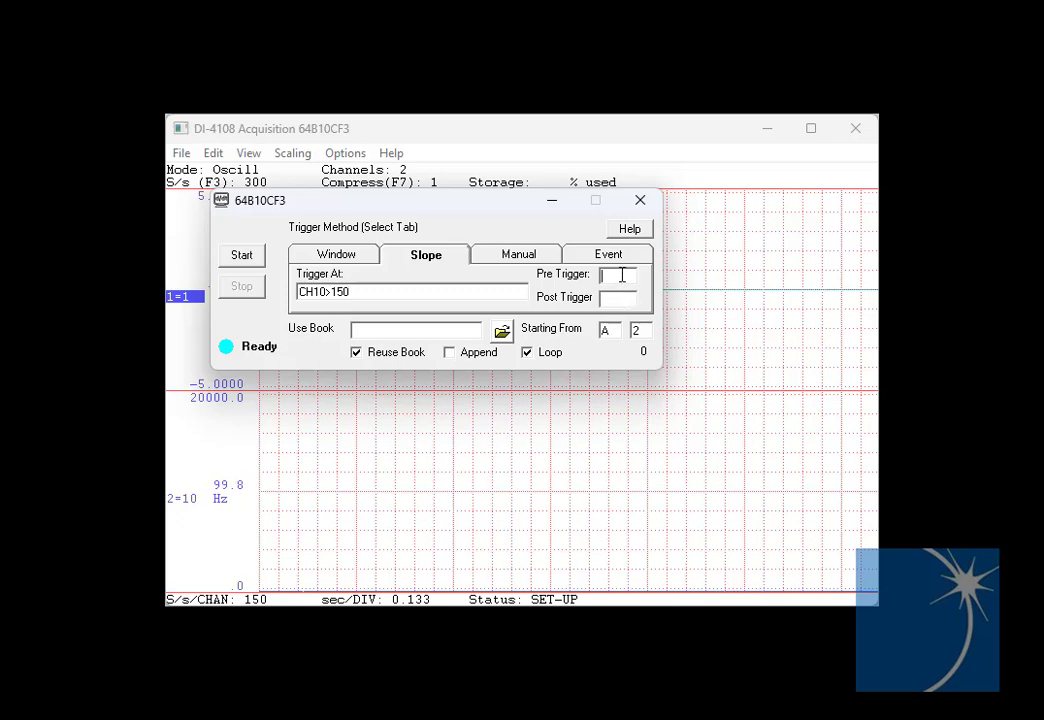
{"action": "type", "text": "10"}
{"action": "left_click", "coordinate": [624, 298]}
{"action": "type", "text": "10"}
{"action": "left_click", "coordinate": [242, 256]}
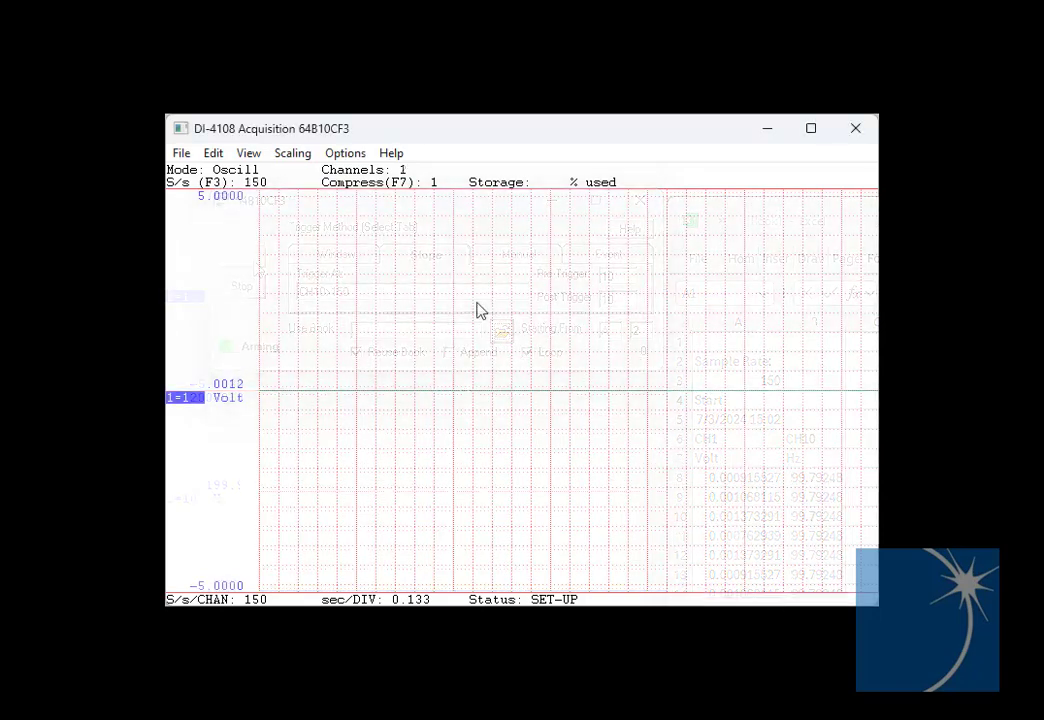
Step: Enable channel 11 of the DI-4108 as a reset counter alongside analog channel 1
{"action": "left_click", "coordinate": [218, 157]}
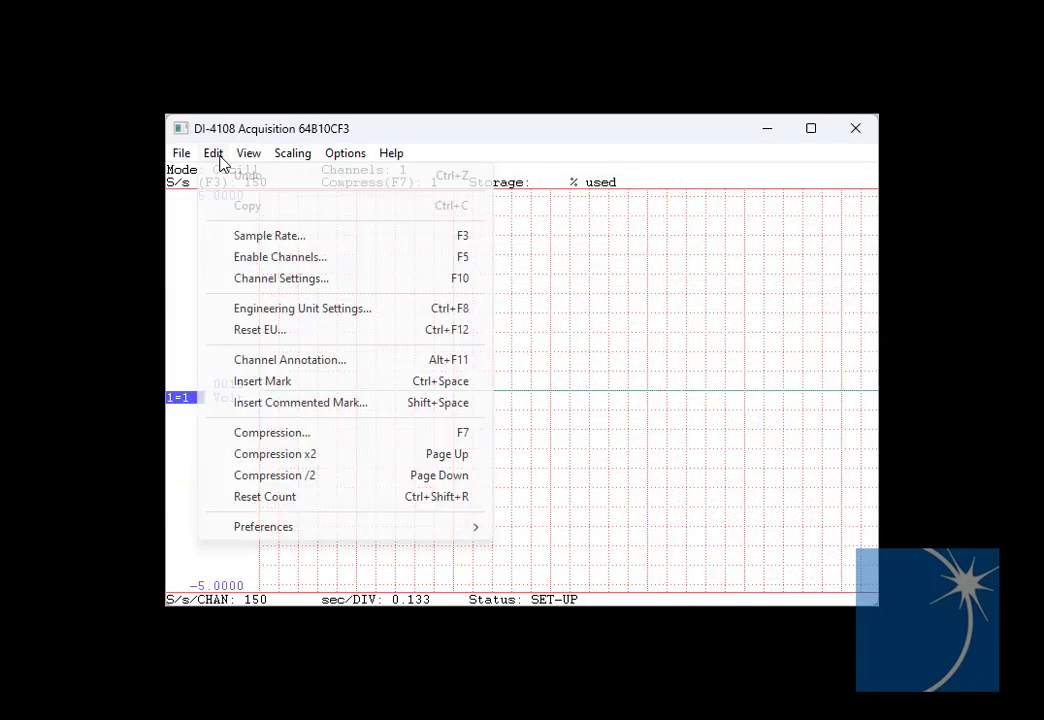
{"action": "left_click", "coordinate": [300, 258]}
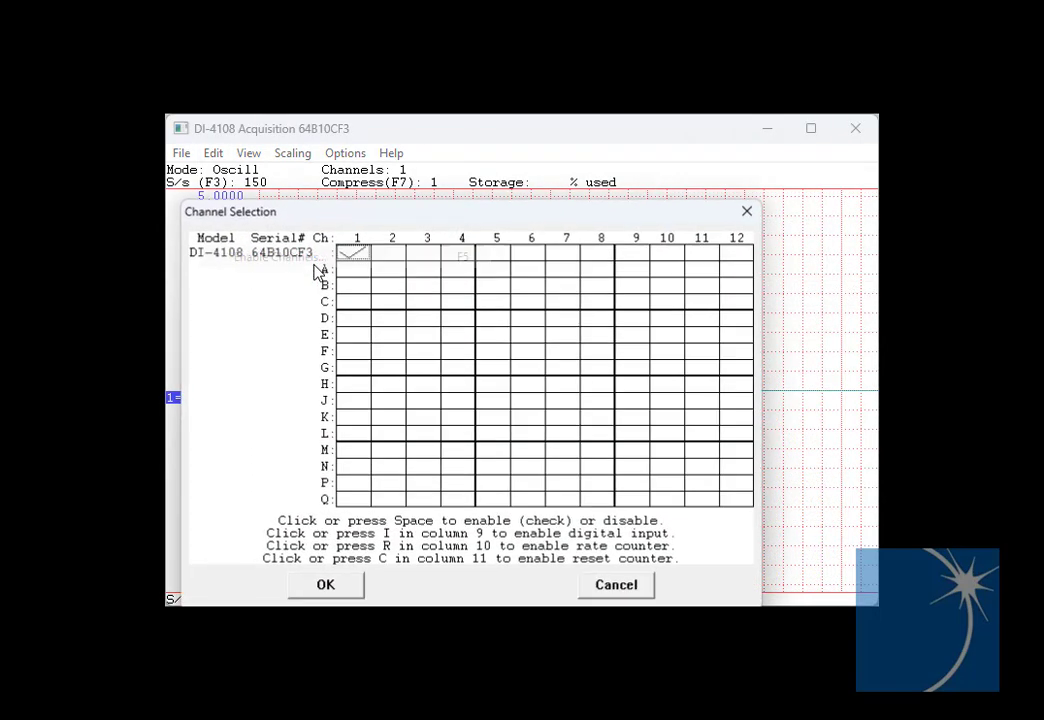
{"action": "left_click", "coordinate": [701, 256]}
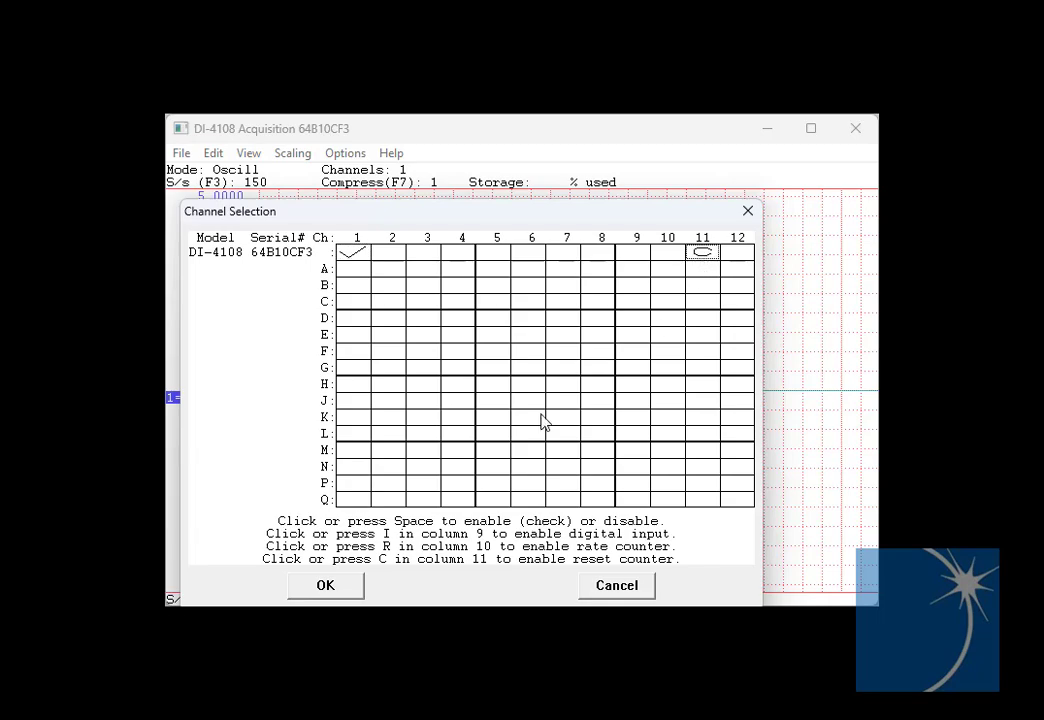
{"action": "left_click", "coordinate": [352, 583]}
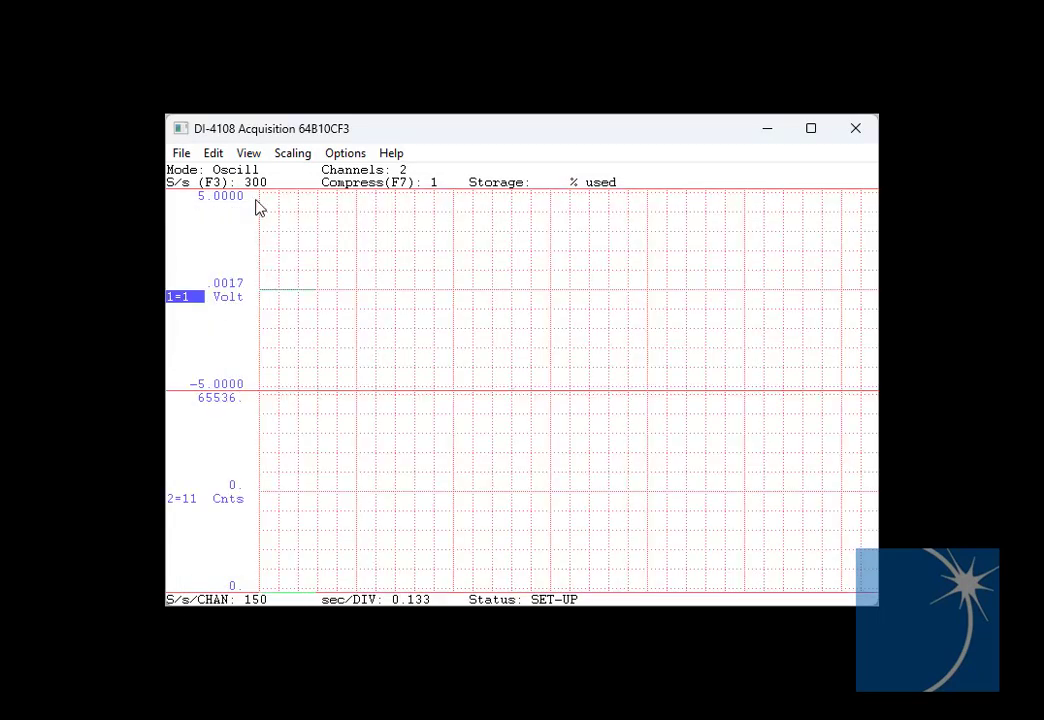
Step: Start an Advanced Trigger ExcelLink slope capture triggered at CH11>20, with pre trigger and post trigger both set to 5
{"action": "left_click", "coordinate": [248, 154]}
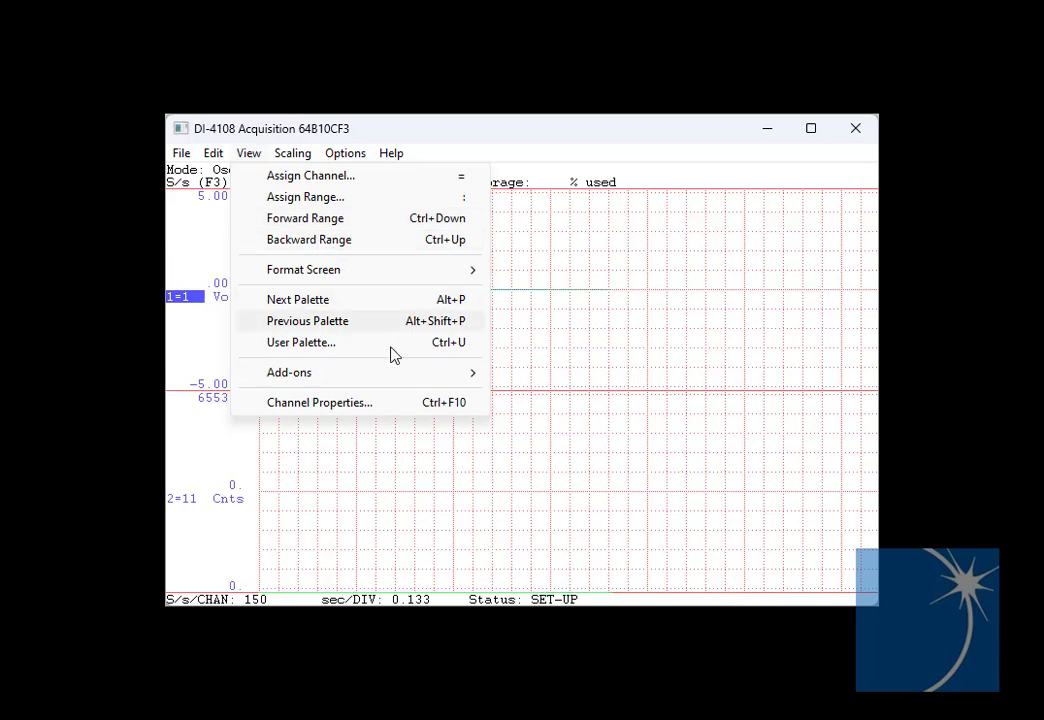
{"action": "mouse_move", "coordinate": [401, 377]}
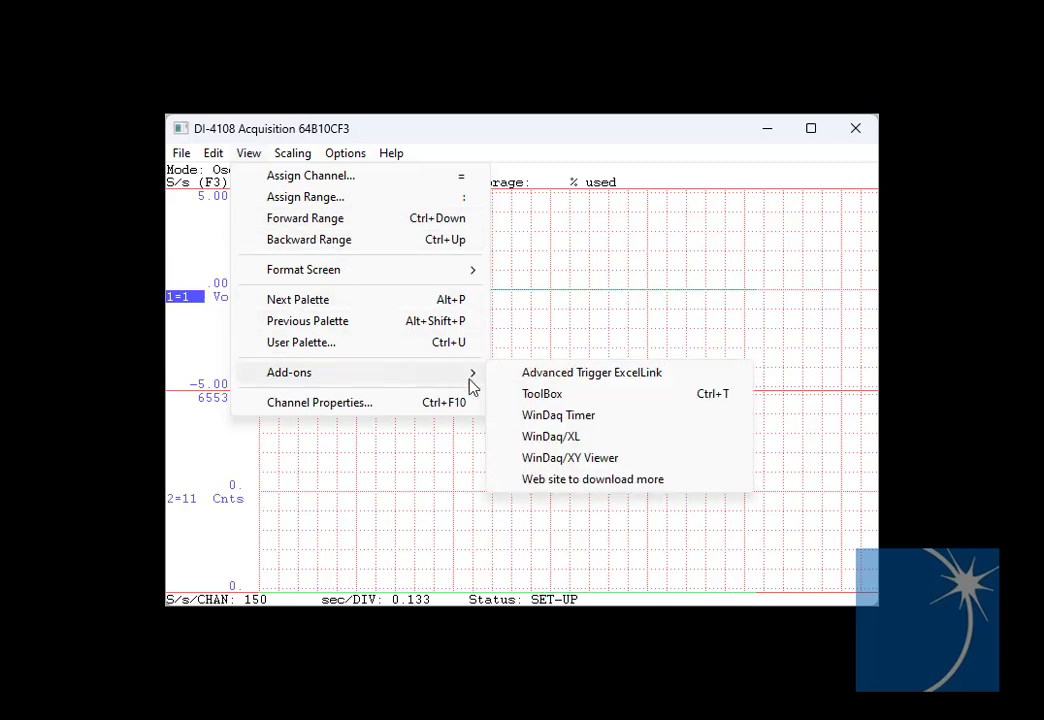
{"action": "left_click", "coordinate": [584, 378]}
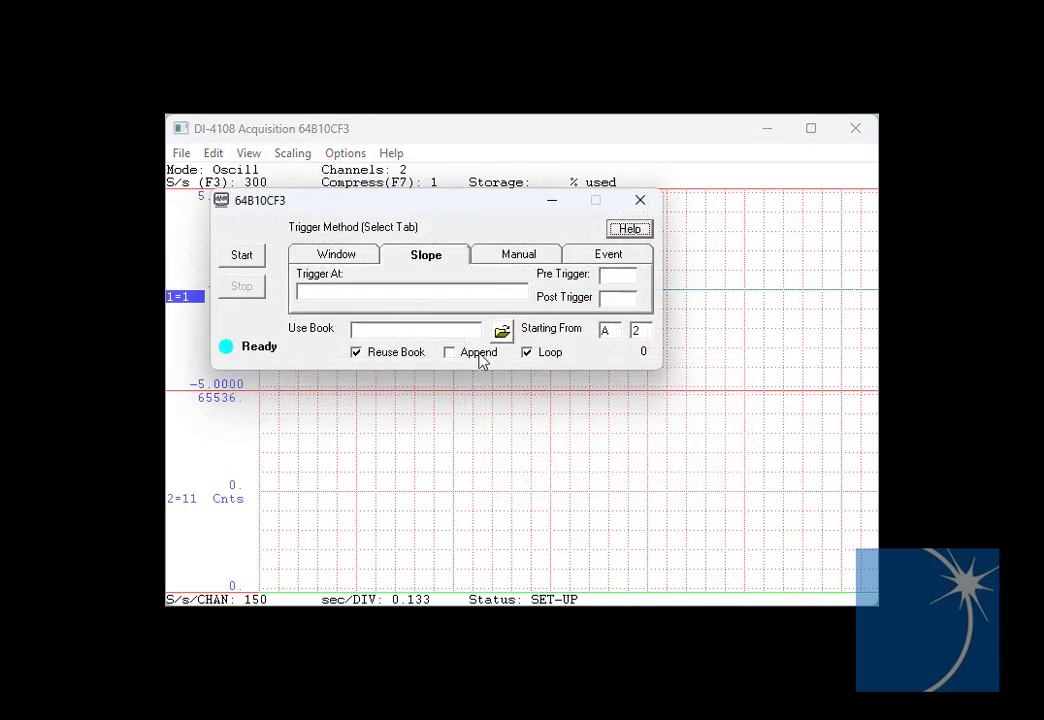
{"action": "left_click", "coordinate": [405, 291]}
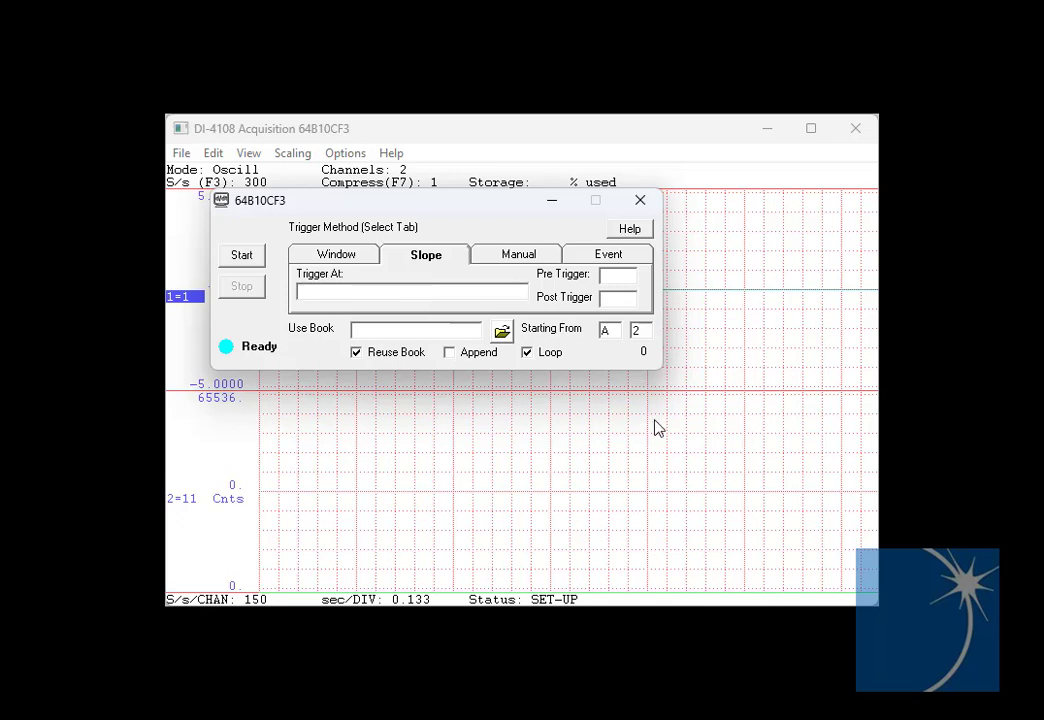
{"action": "type", "text": "CH11>20"}
{"action": "left_click", "coordinate": [622, 273]}
{"action": "type", "text": "5"}
{"action": "left_click", "coordinate": [623, 296]}
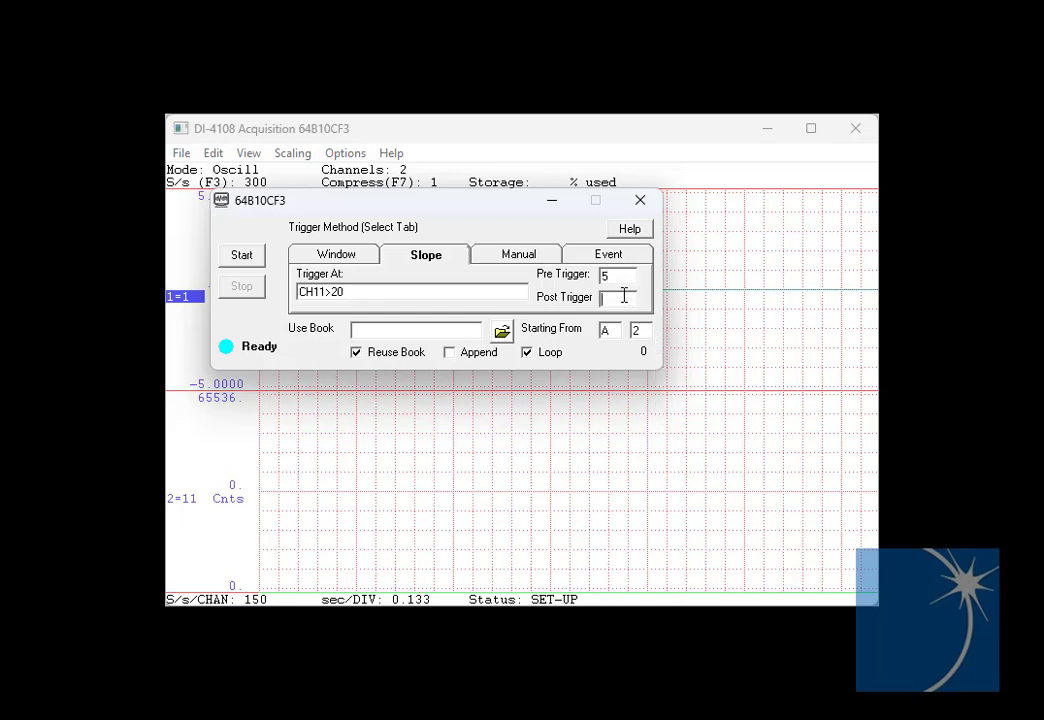
{"action": "type", "text": "5"}
{"action": "left_click", "coordinate": [244, 256]}
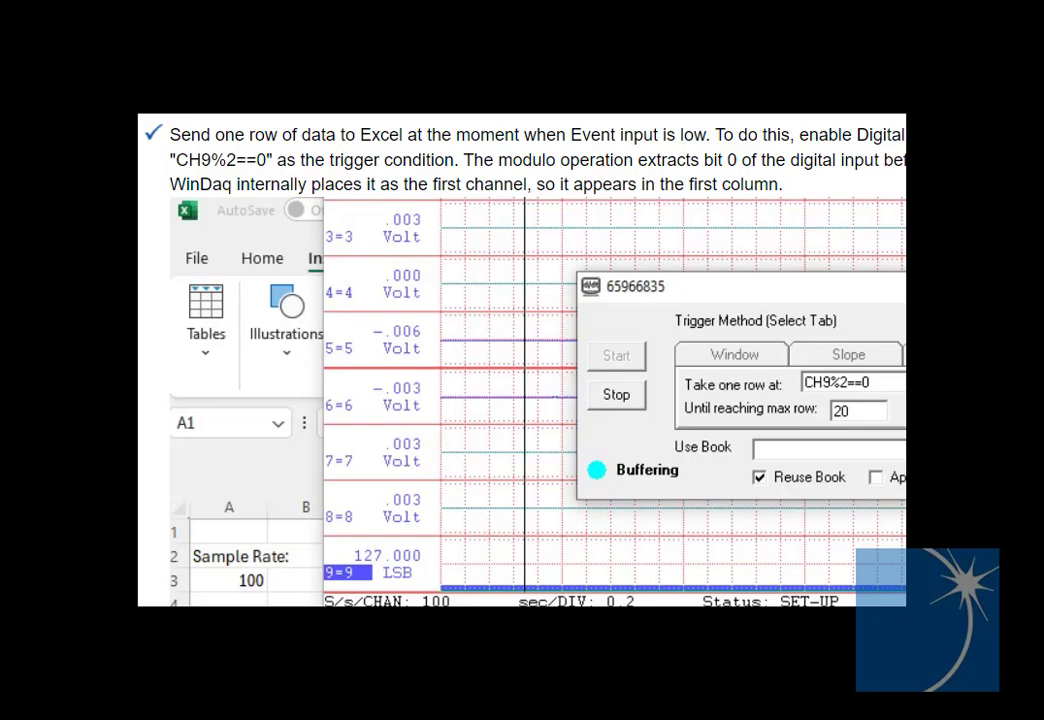
Step: Read through the documentation's example trigger conditions for sending single rows to Excel from the digital input and counter channels
{"action": "scroll", "coordinate": [521, 360], "scroll_direction": "down", "scroll_amount": 5}
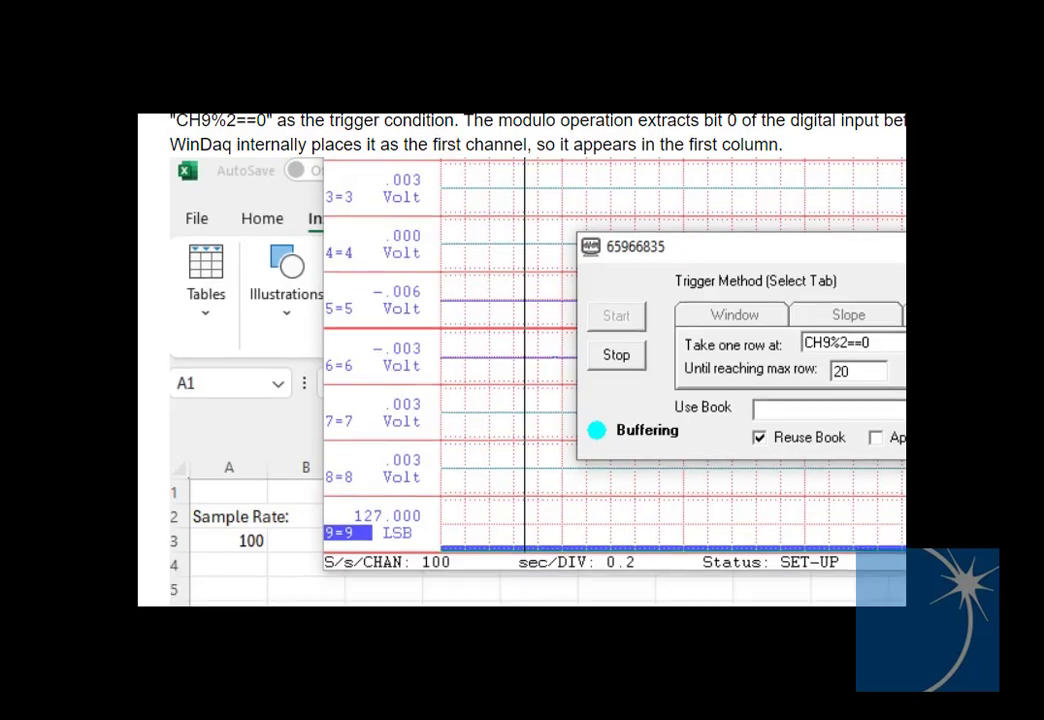
{"action": "scroll", "coordinate": [521, 360], "scroll_direction": "down", "scroll_amount": 3}
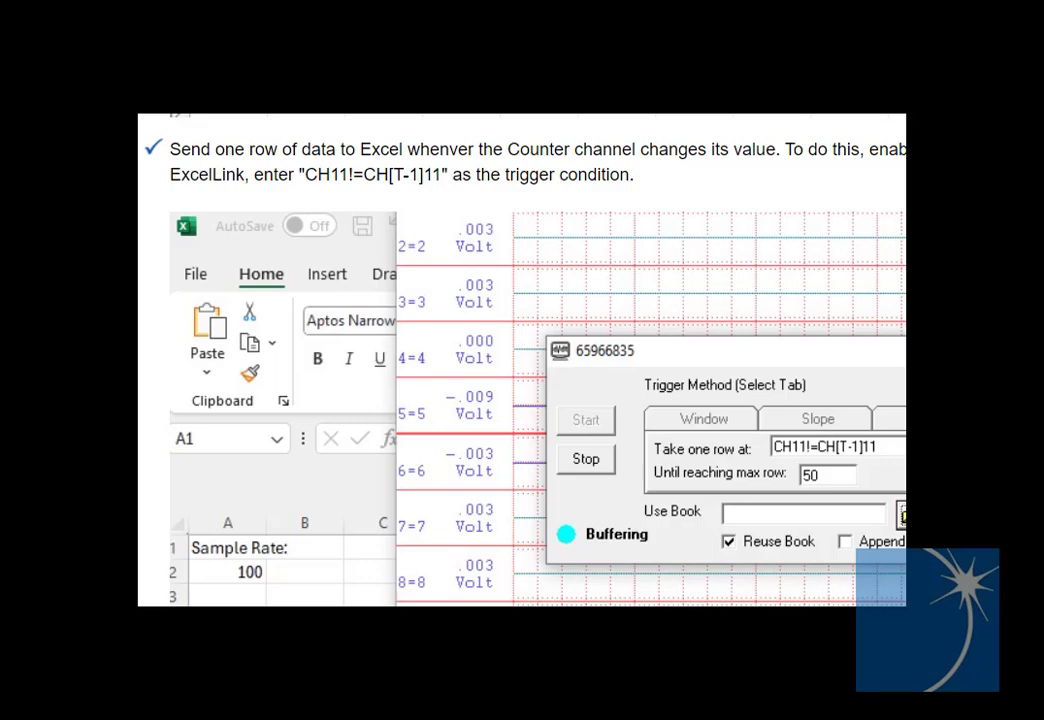
{"action": "scroll", "coordinate": [521, 360], "scroll_direction": "down", "scroll_amount": 6}
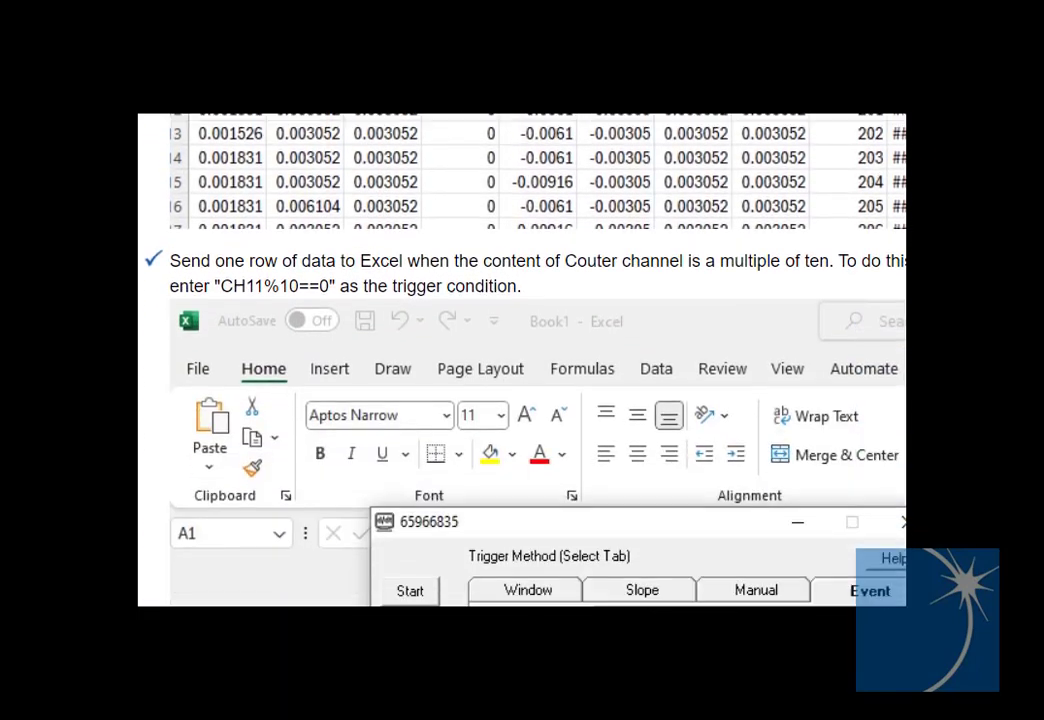
{"action": "scroll", "coordinate": [521, 360], "scroll_direction": "down", "scroll_amount": 2}
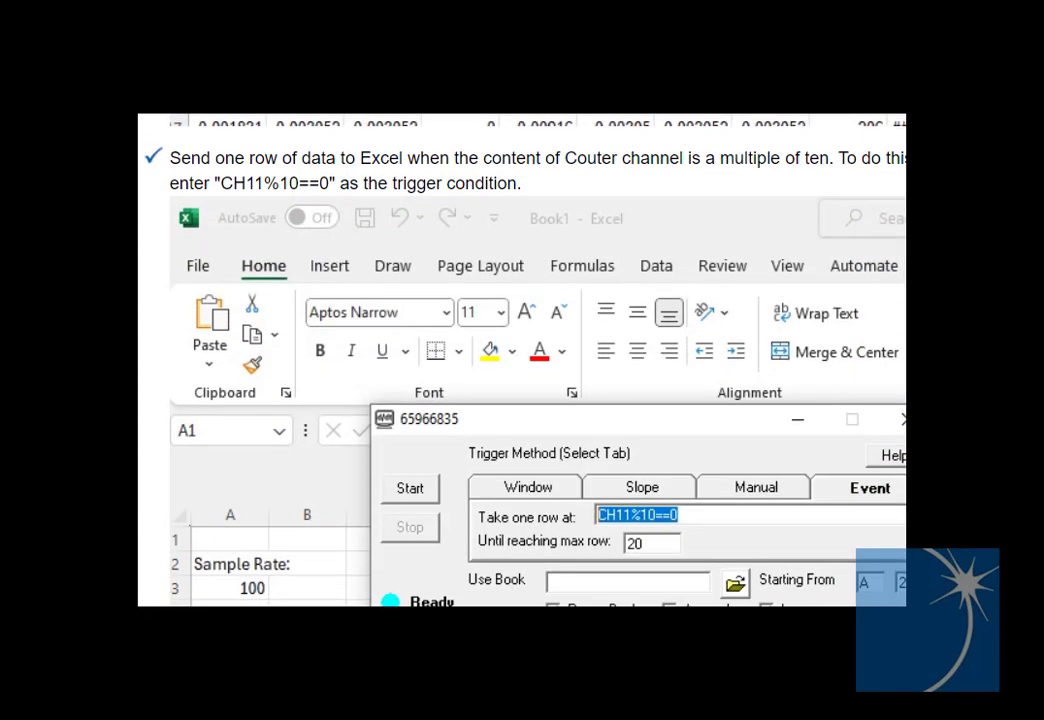